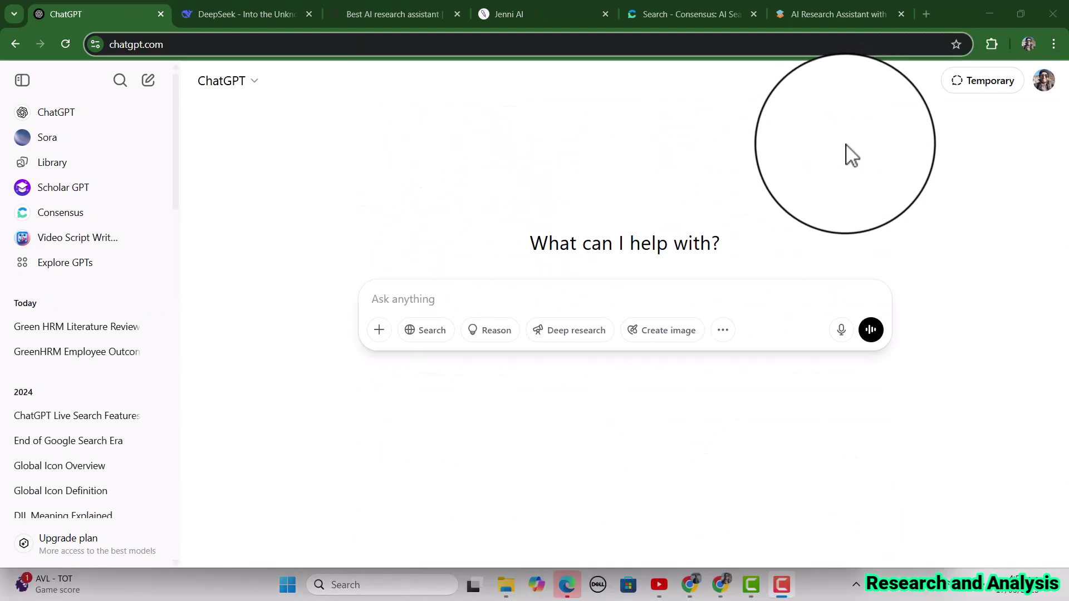
Open Customize ChatGPT from the account menu and show the example traits hint.
left_click(1043, 79)
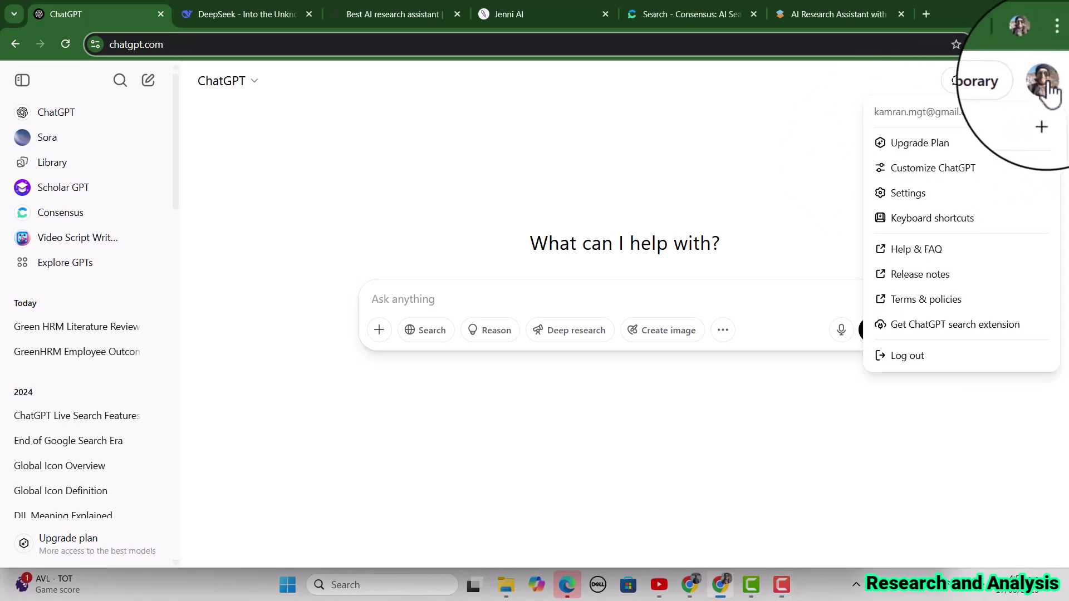
left_click(955, 179)
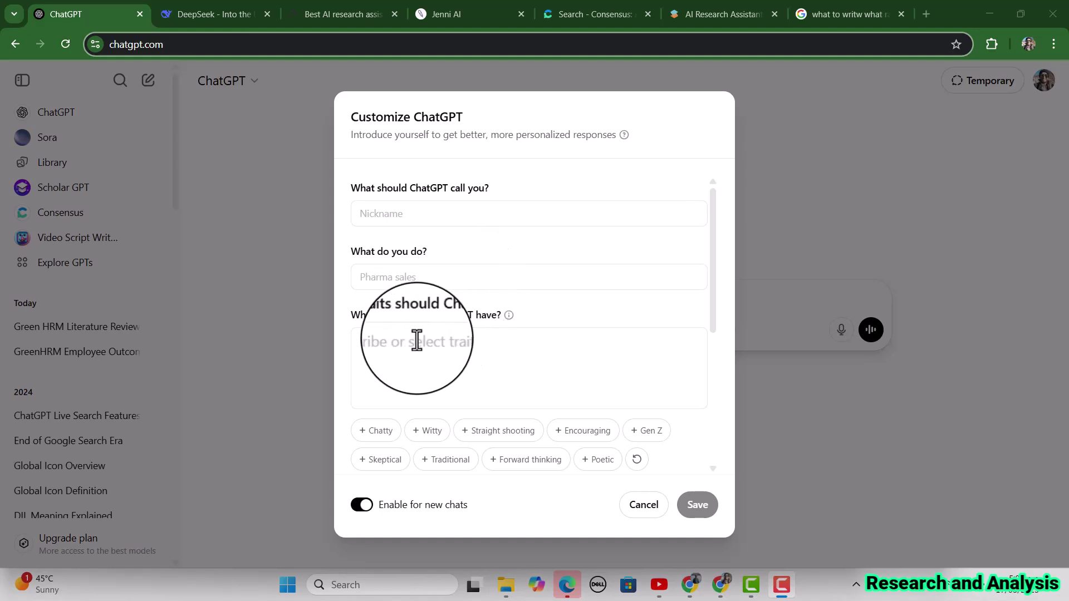
mouse_move(509, 315)
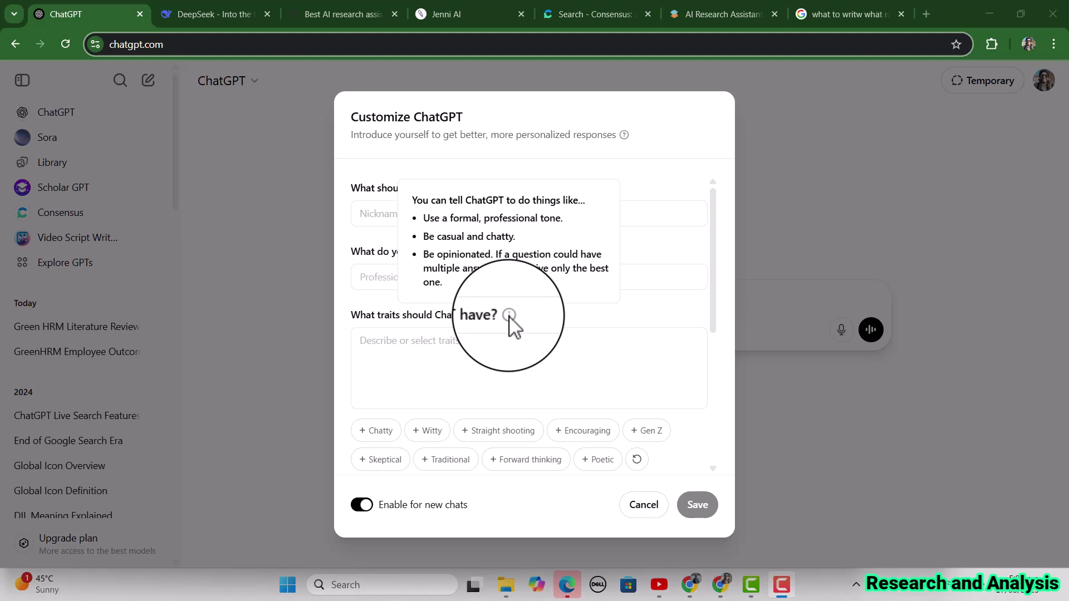
Scroll through the Customize ChatGPT dialog to review its fields and capabilities.
scroll(510, 323, "down", 3)
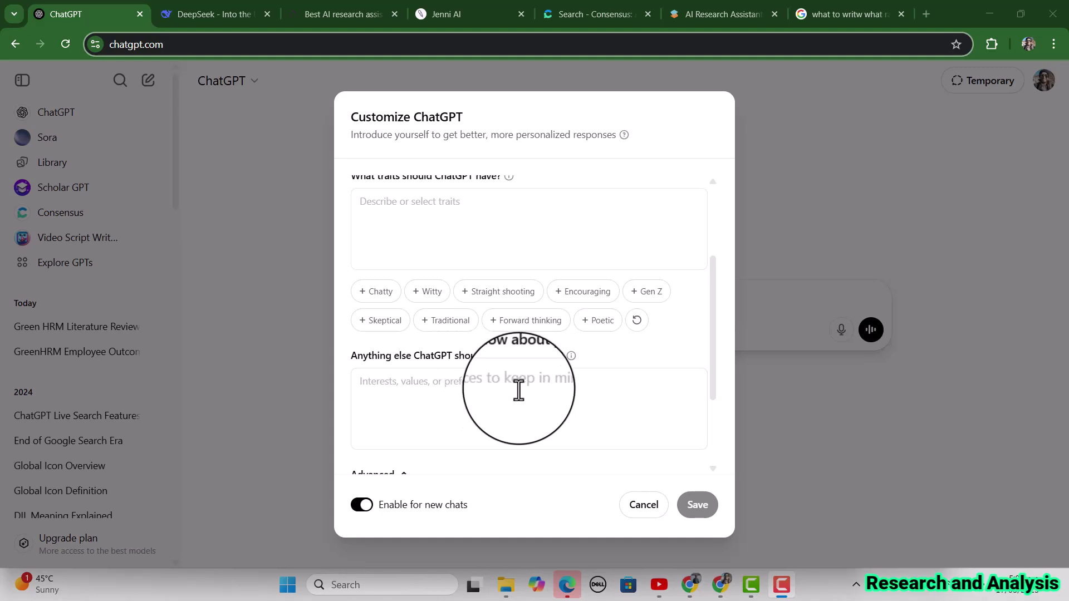
scroll(507, 379, "down", 1)
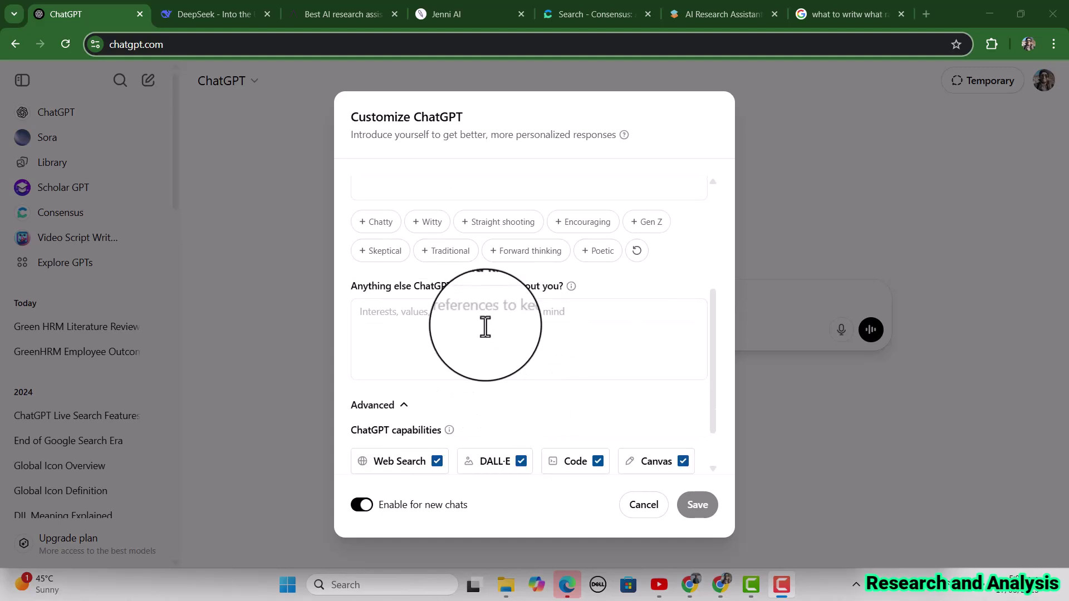
scroll(487, 328, "down", 1)
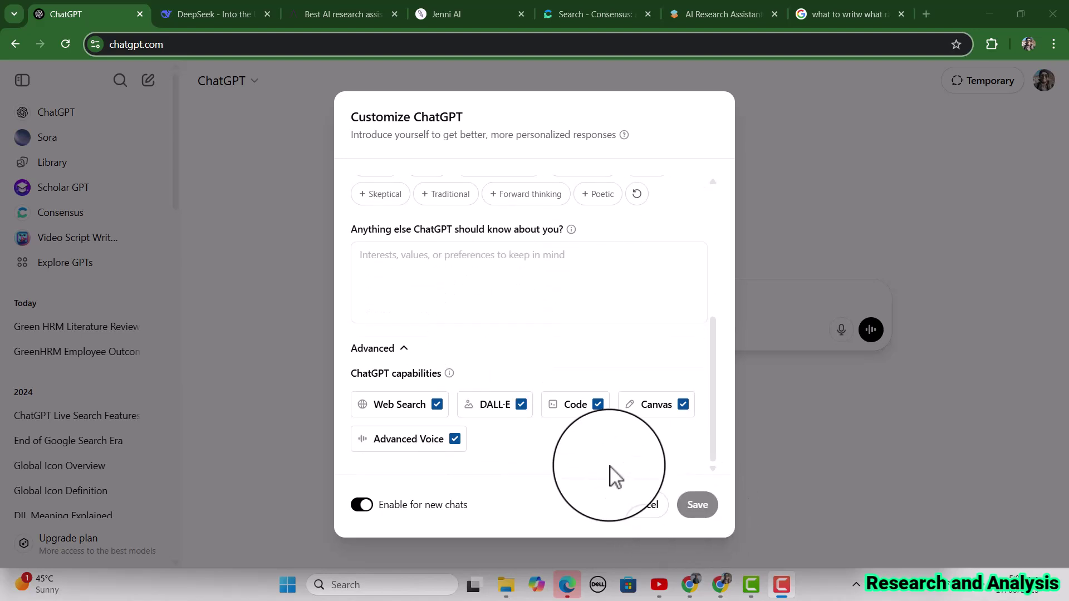
scroll(597, 287, "up", 2)
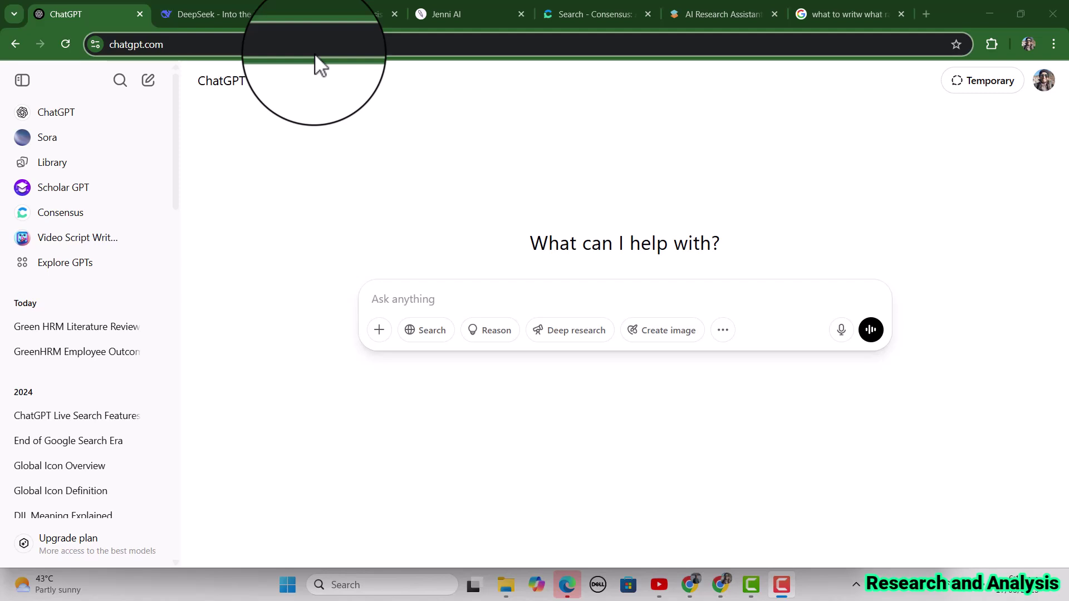
Switch off 'Improve the model for everyone' under Settings > Data controls.
left_click(1044, 80)
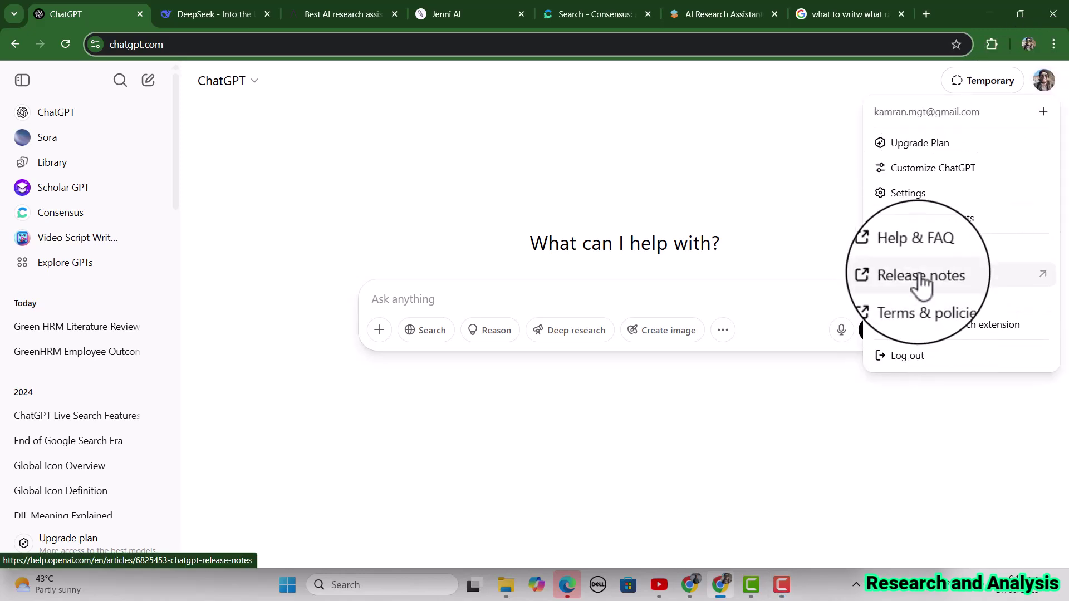
left_click(919, 207)
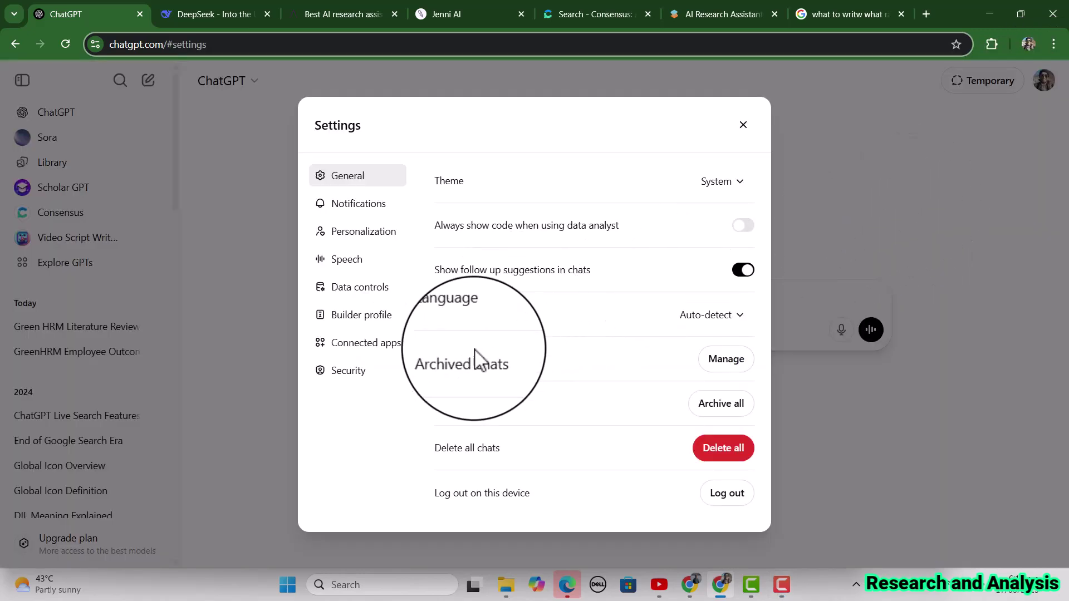
left_click(367, 288)
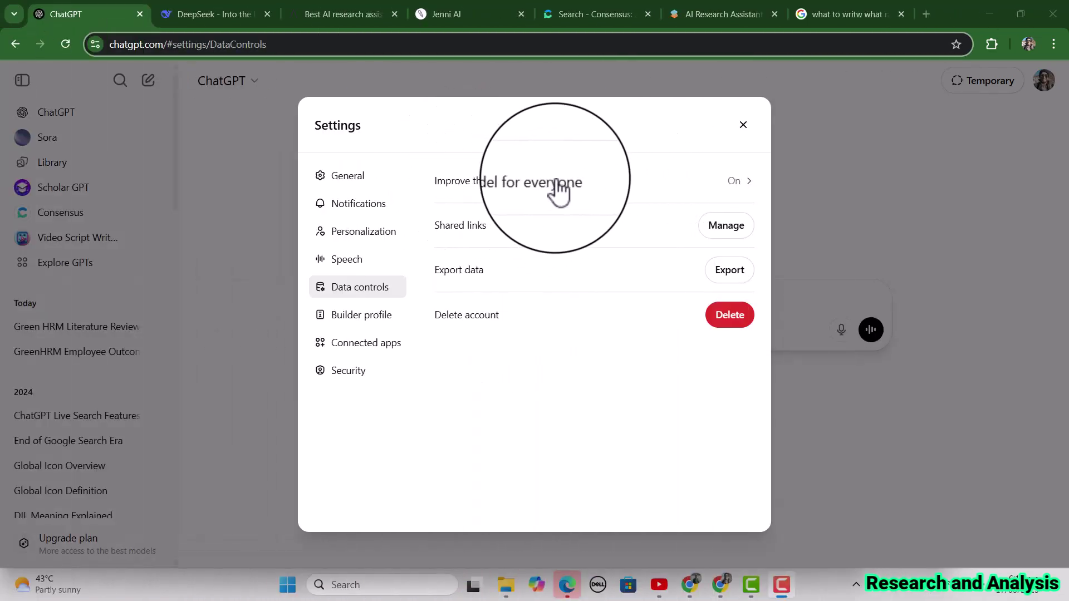
left_click(741, 183)
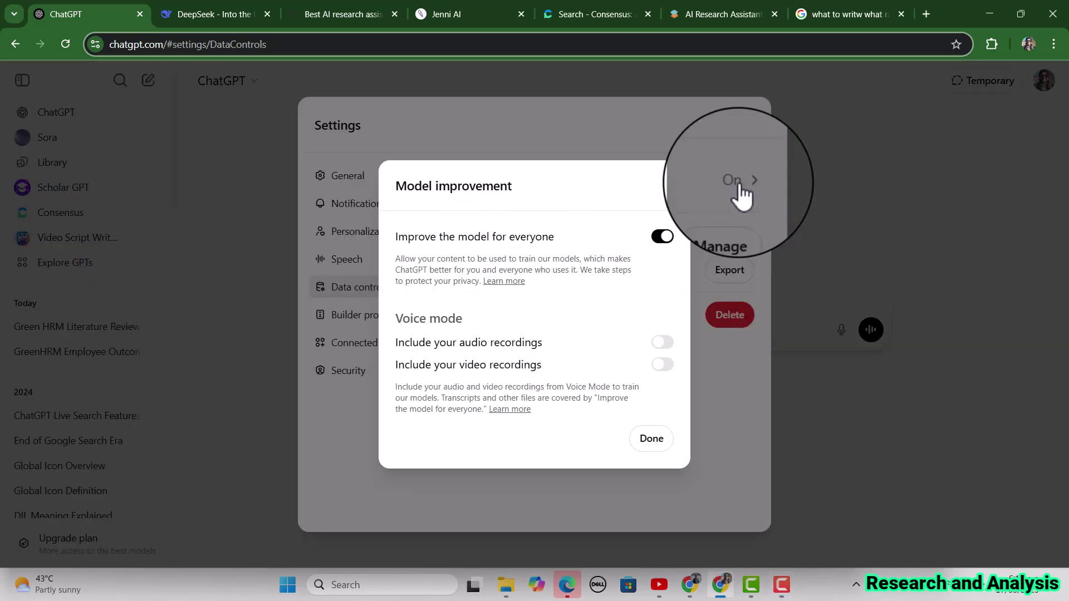
left_click(657, 243)
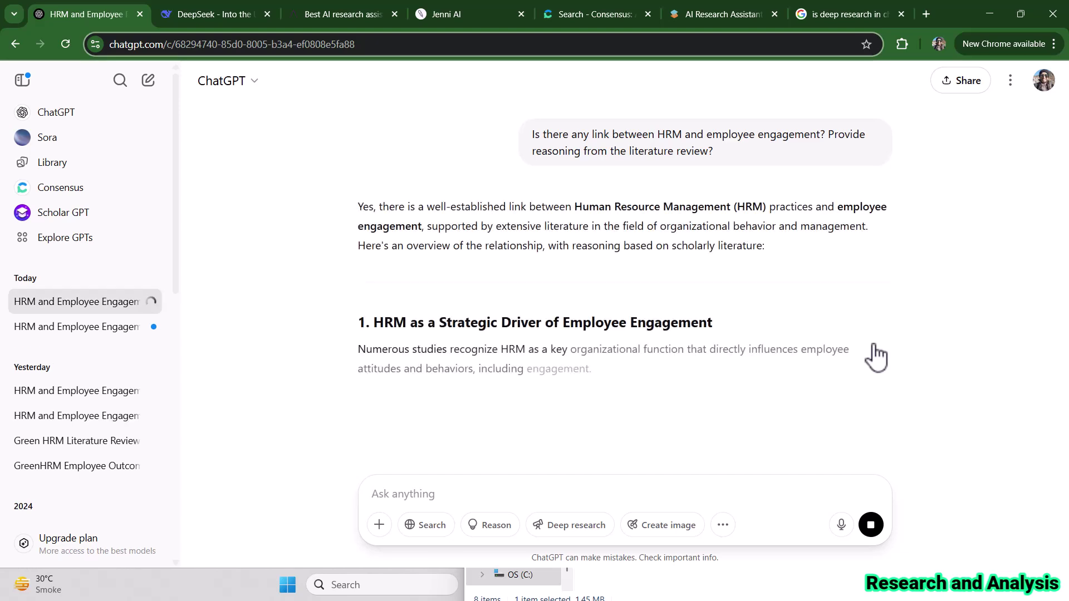
Scroll down through the Settings dialog to review the remaining data controls.
scroll(876, 357, "down", 2)
scroll(876, 356, "down", 8)
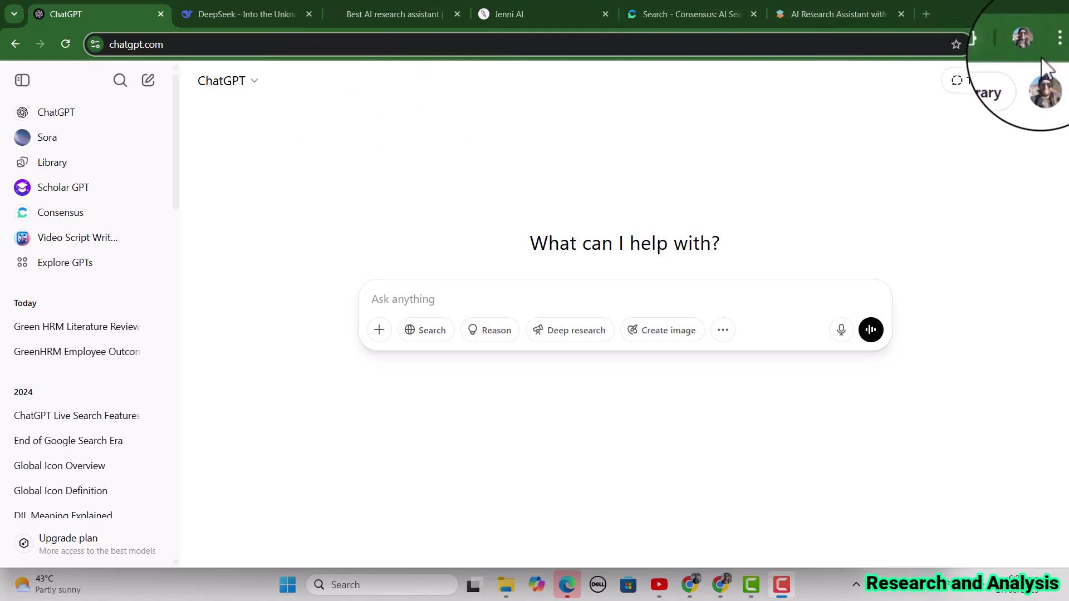
Turn off 'Reference saved memories' under Settings > Personalization.
left_click(1041, 83)
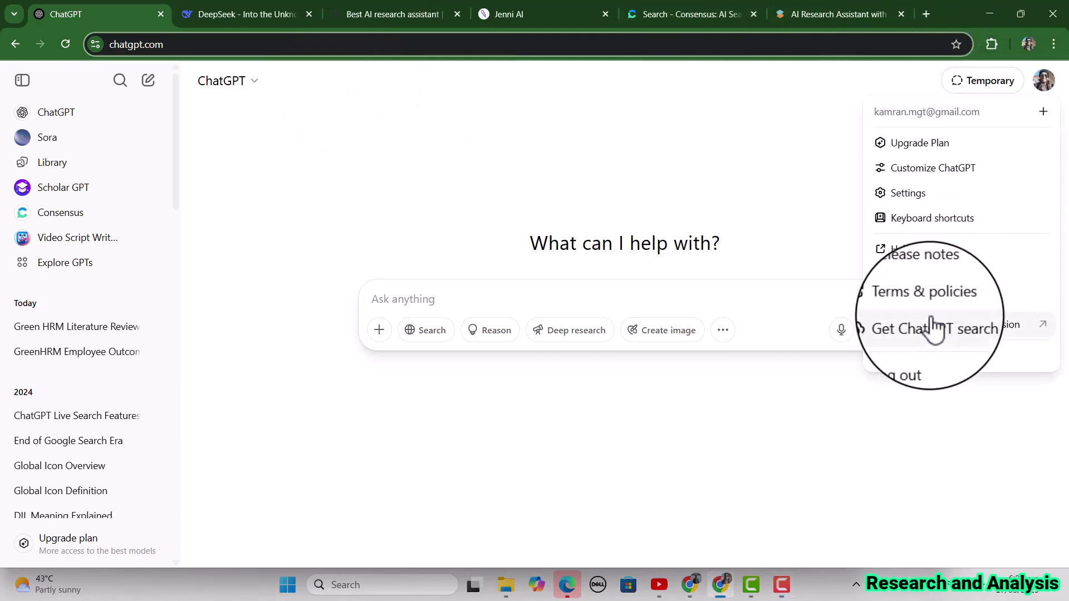
left_click(899, 196)
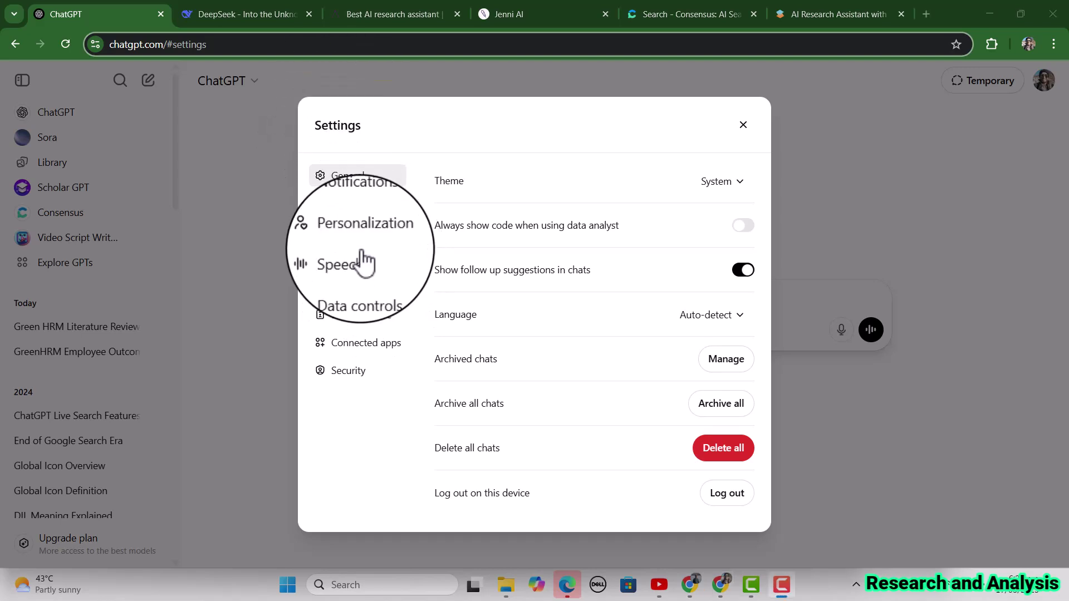
left_click(360, 230)
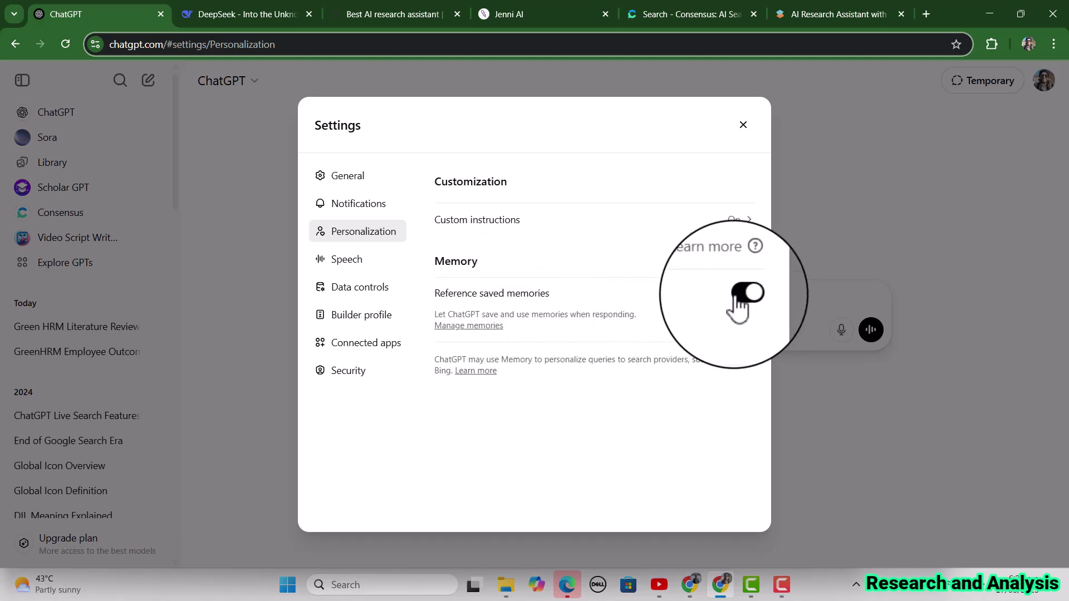
left_click(745, 293)
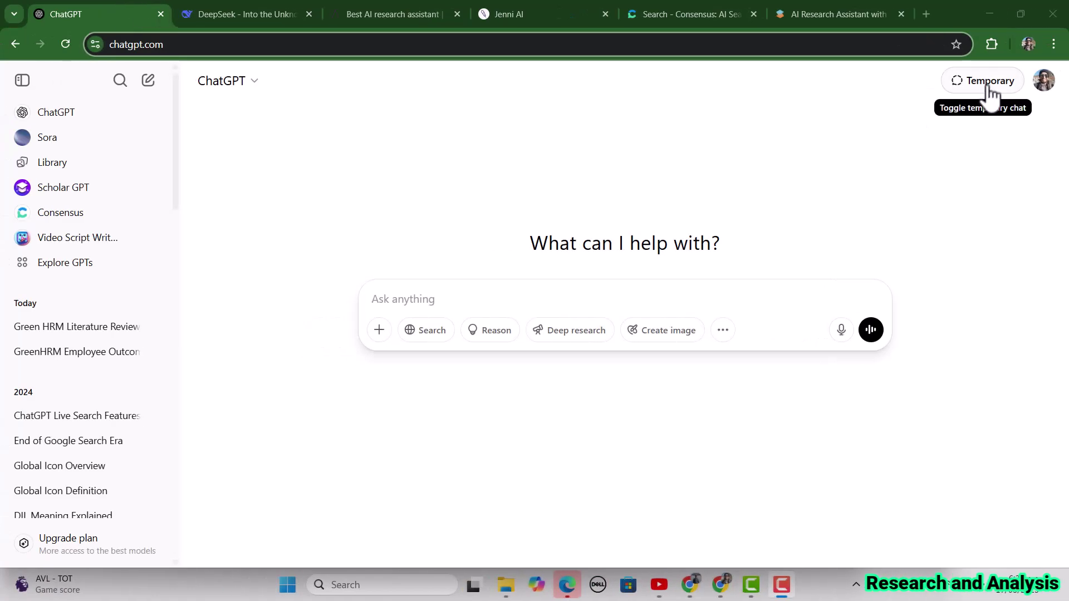
Start a Temporary Chat and accept its conditions with Continue.
left_click(989, 82)
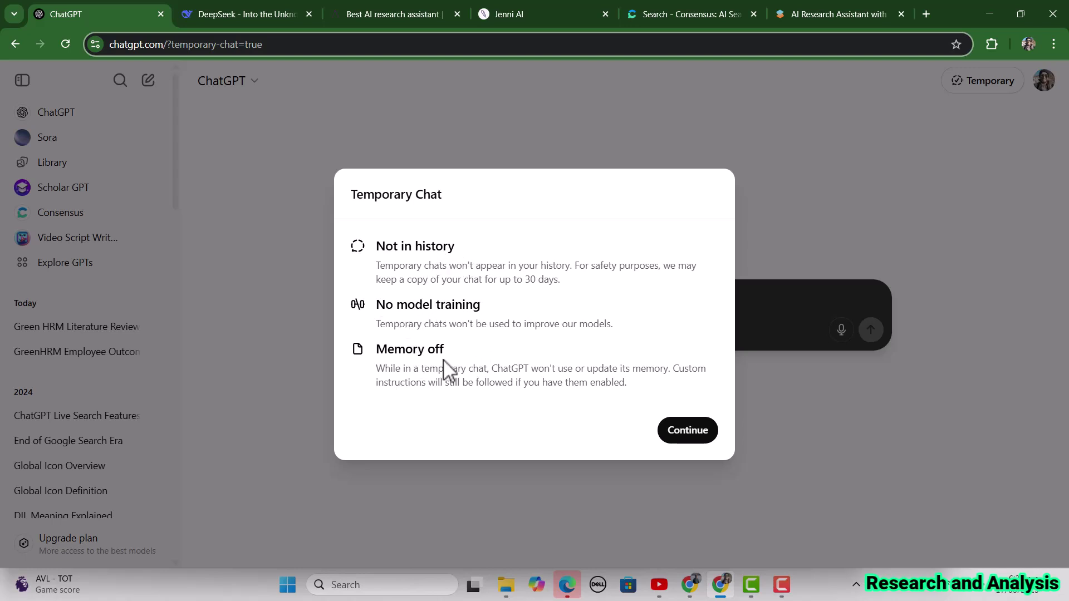
left_click(390, 127)
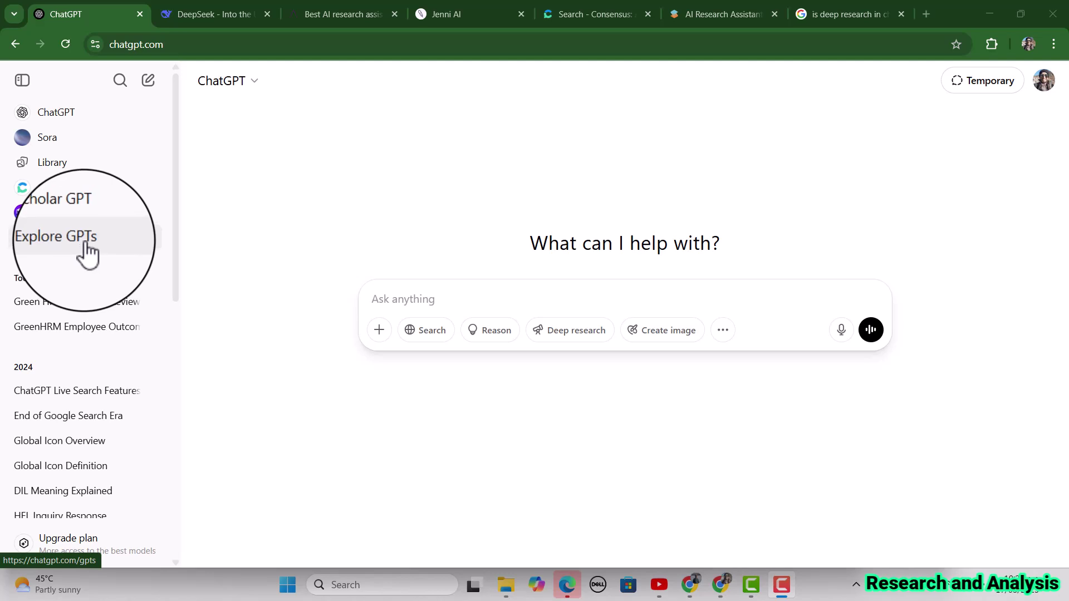
In Explore GPTs, change the catalogue search from 'email' to 'research writing'.
left_click(56, 238)
left_click(466, 225)
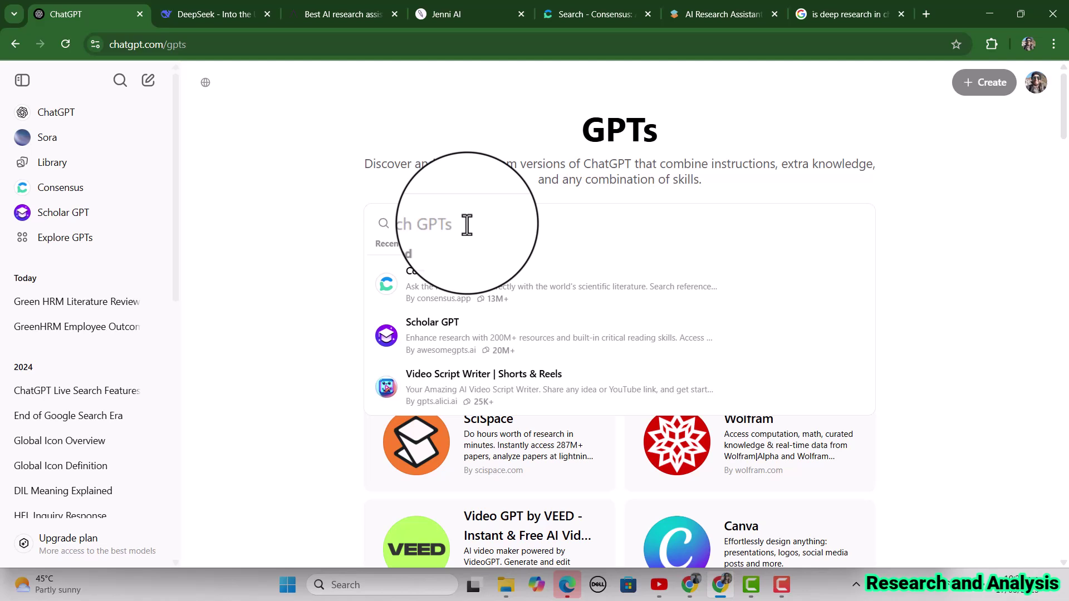
key("ctrl+v")
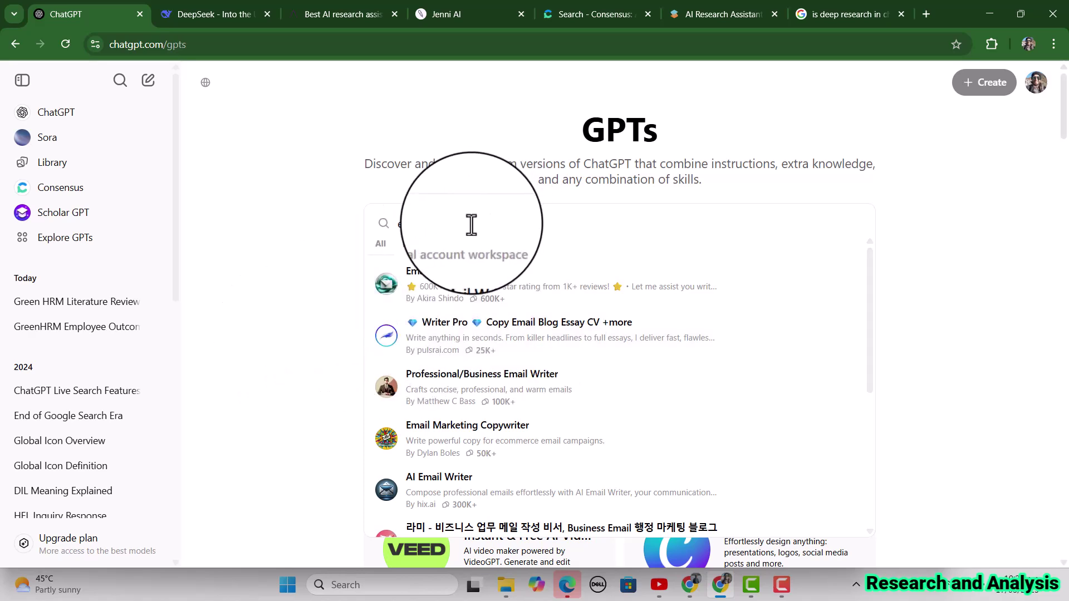
double_click(397, 224)
key("BackSpace")
type("re")
key("BackSpace")
key("BackSpace")
type("research writing")
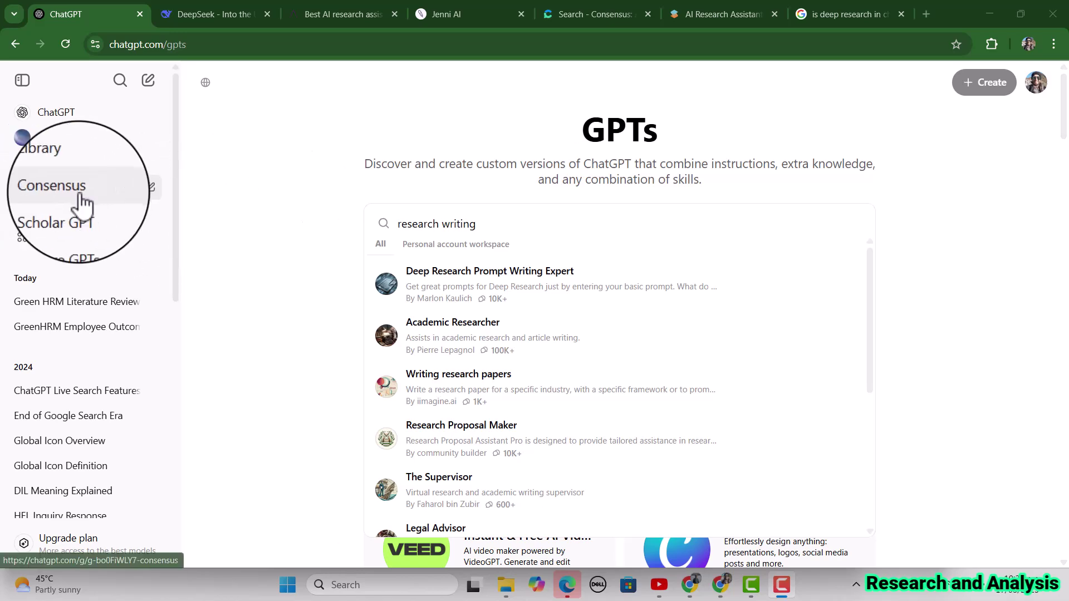
Send Consensus the pasted question on HRM and employee engagement, fixing its spacing.
left_click(75, 189)
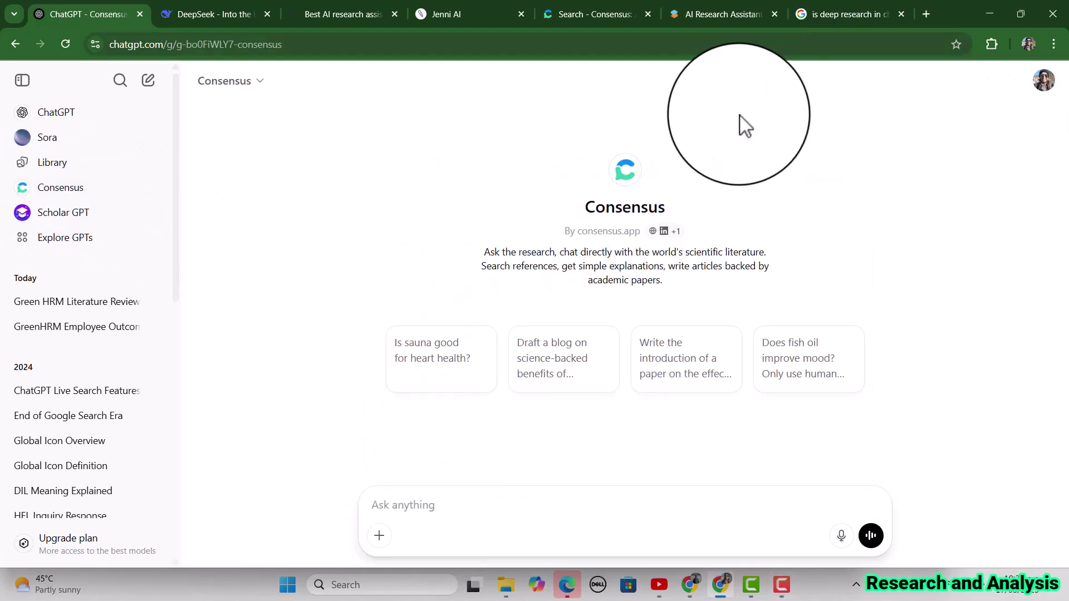
left_click(406, 504)
type("Is there any link between Green HRM and employeeengagement? Provide reasoning from the literature review?")
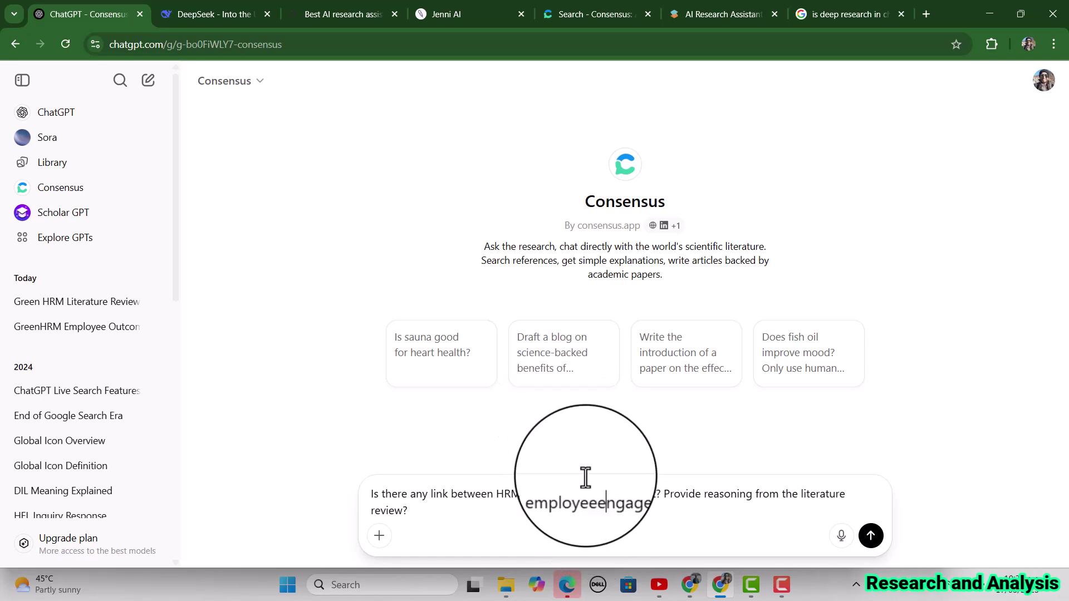
left_click(592, 500)
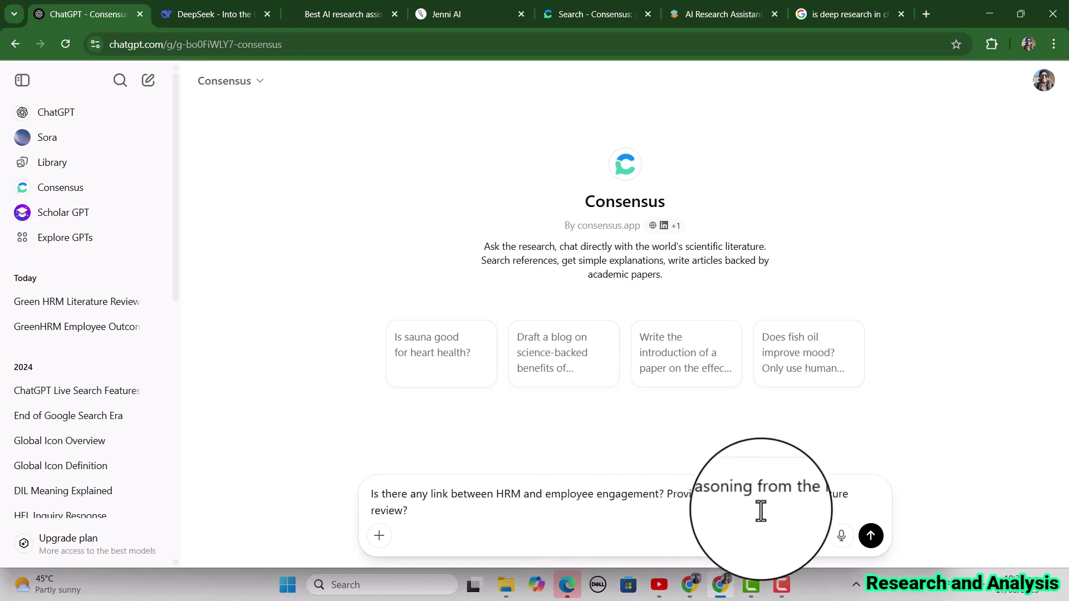
left_click(872, 536)
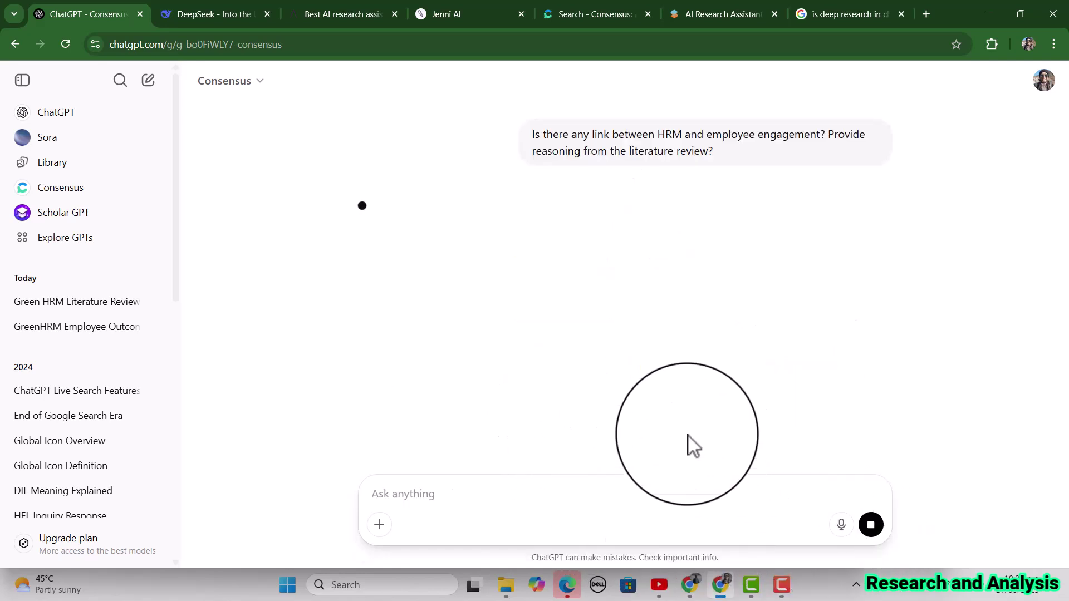
Allow Consensus to query its research service and scroll through the cited answer.
left_click(374, 229)
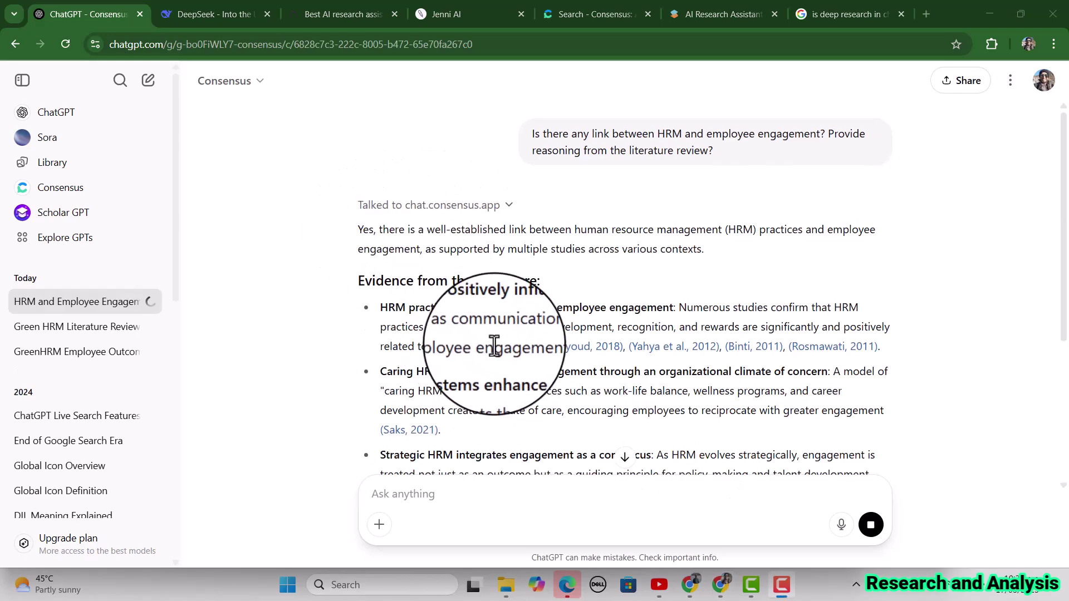
scroll(518, 348, "down", 1)
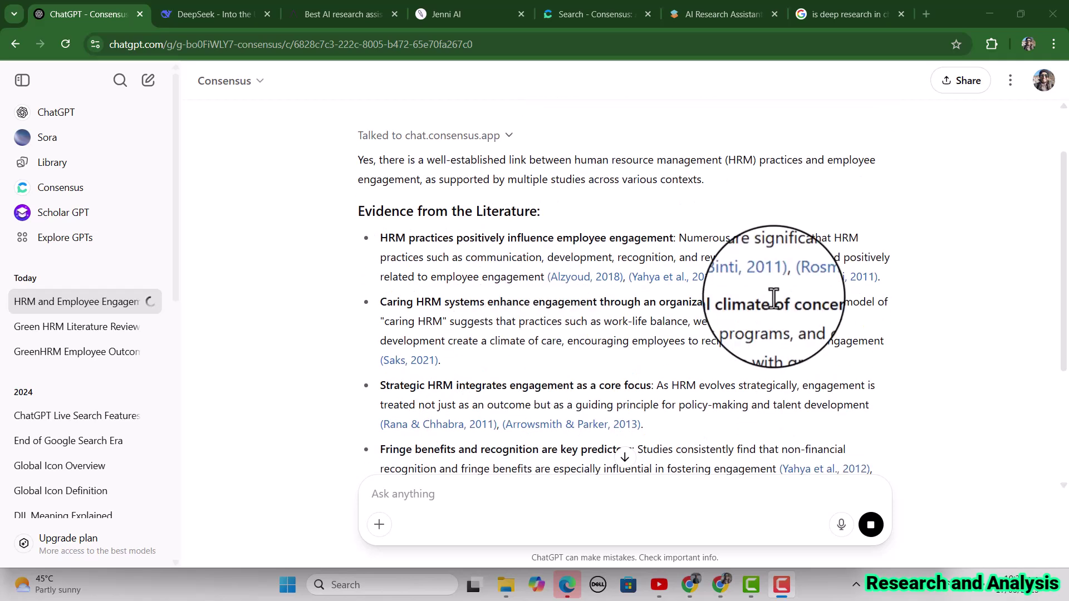
scroll(563, 340, "down", 4)
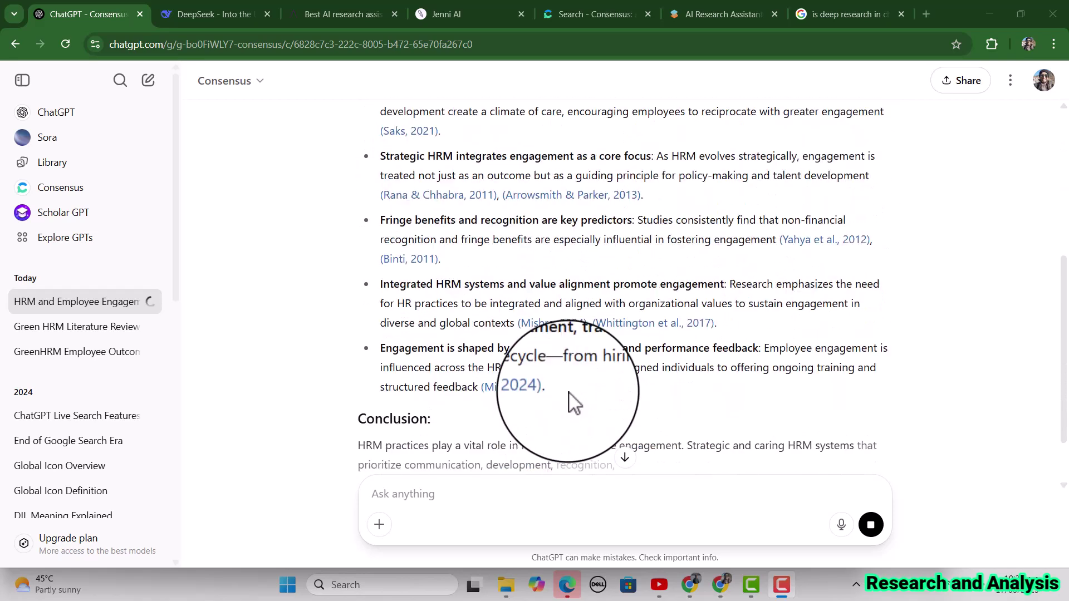
scroll(574, 398, "up", 3)
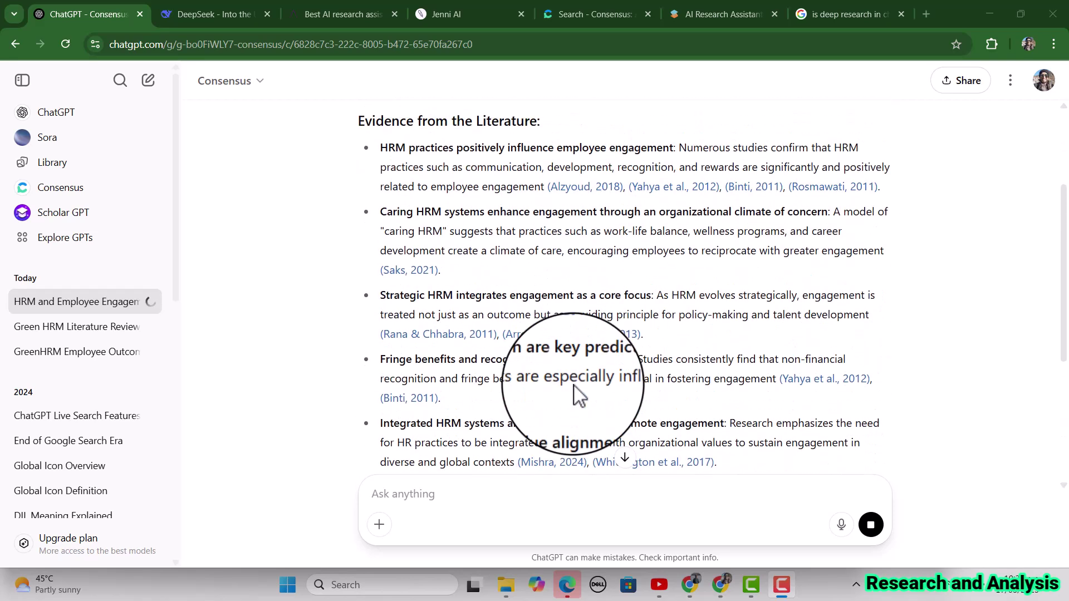
scroll(579, 397, "down", 5)
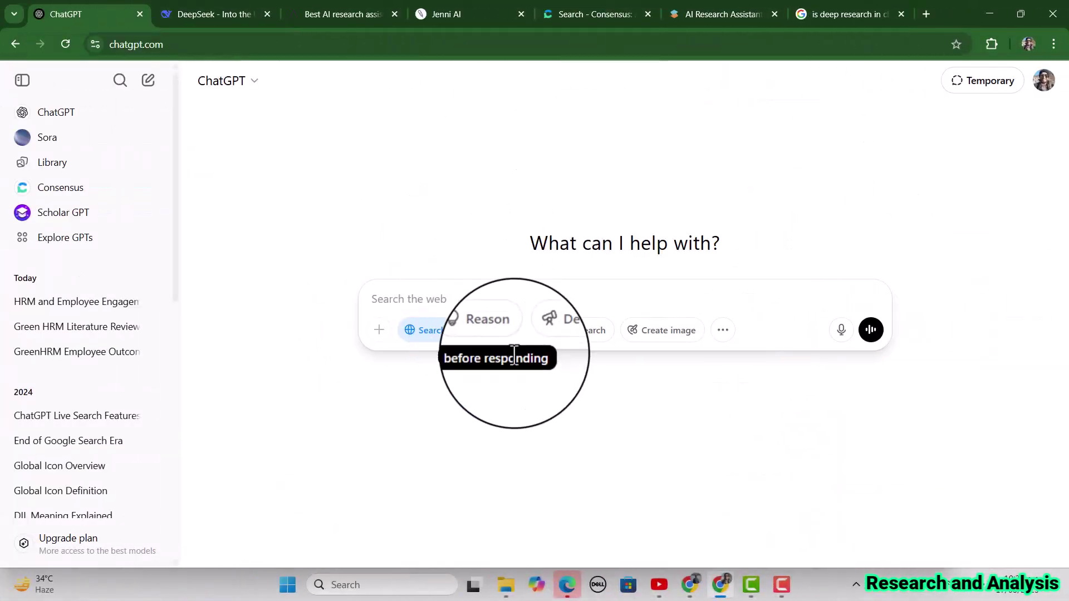
Switch the blank new chat to Deep research mode.
left_click(569, 345)
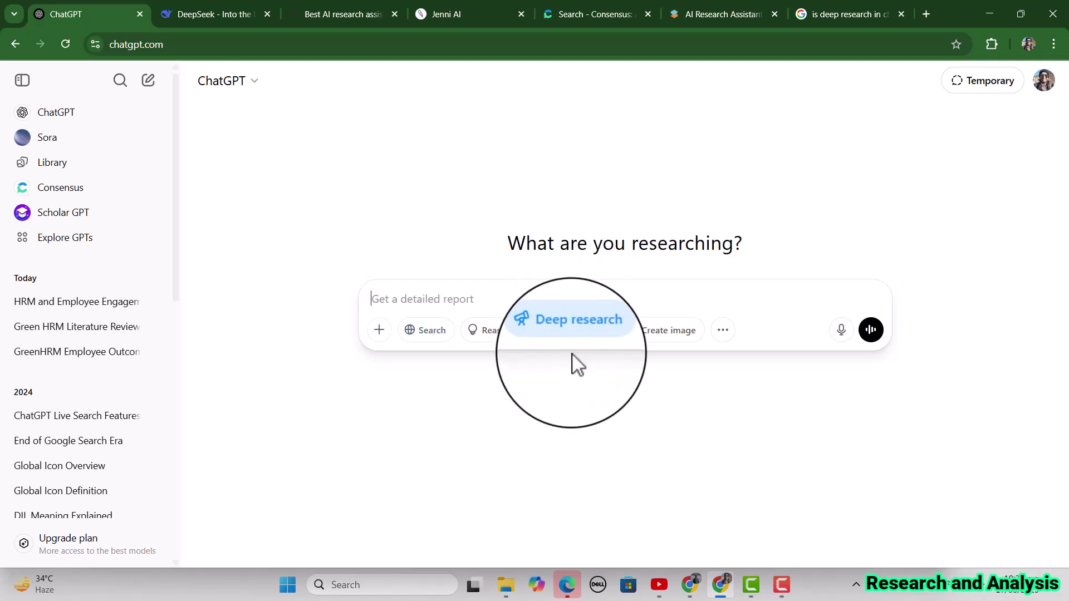